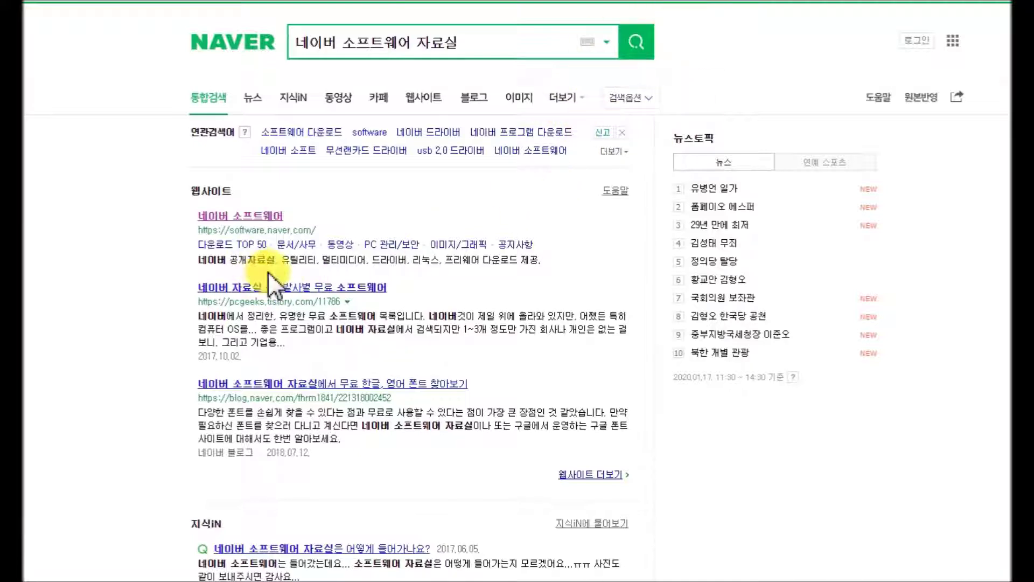
Open the Naver software library, search for "고", and open the 고클린 (GoClean) download page
click(240, 217)
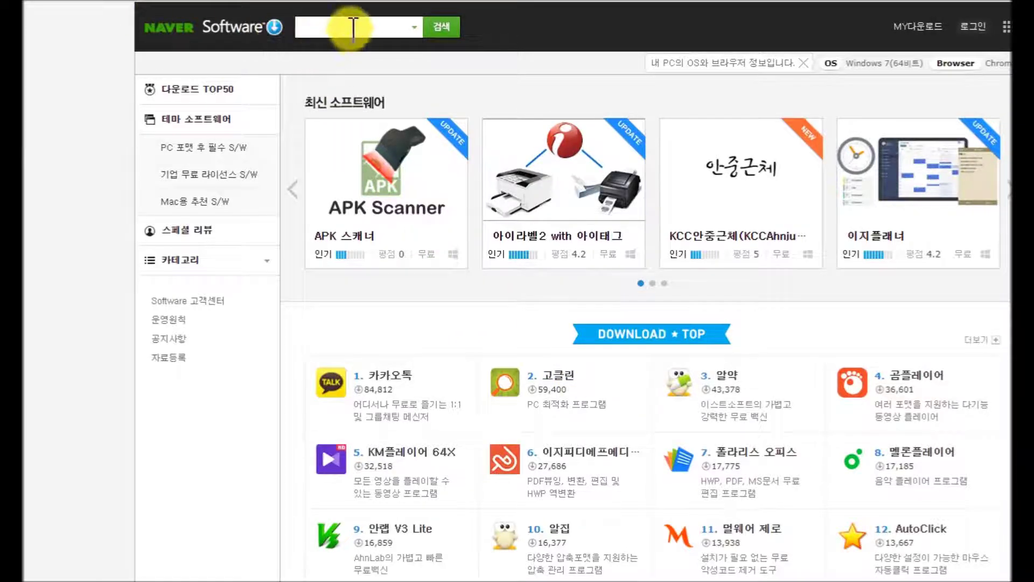
text(고)
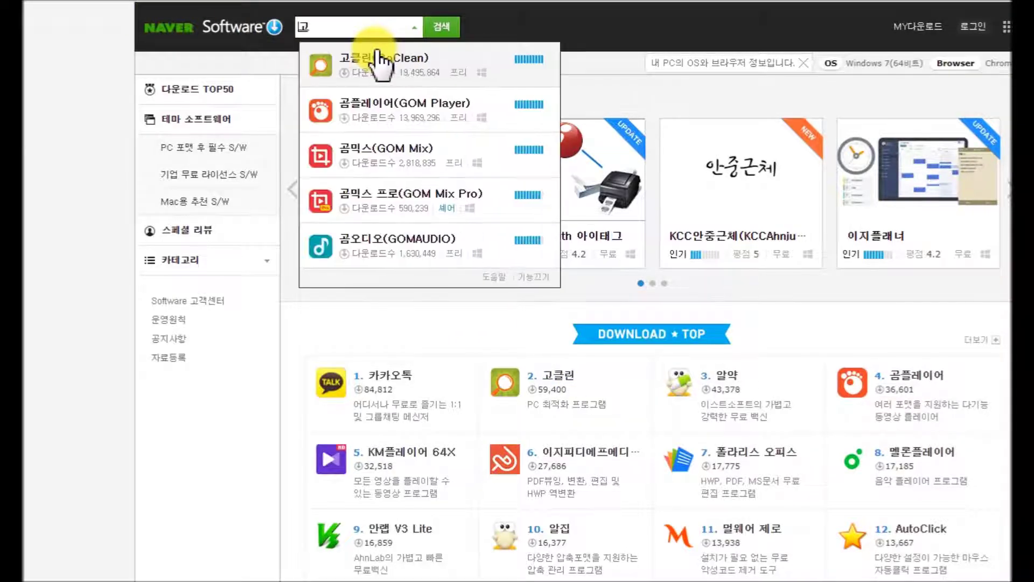
click(428, 67)
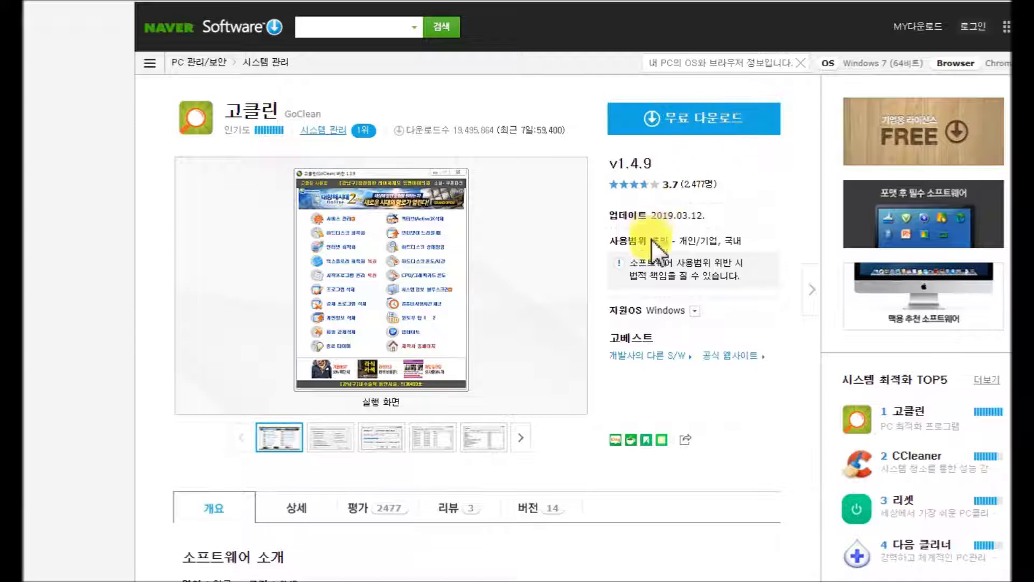
mouse_move(577, 288)
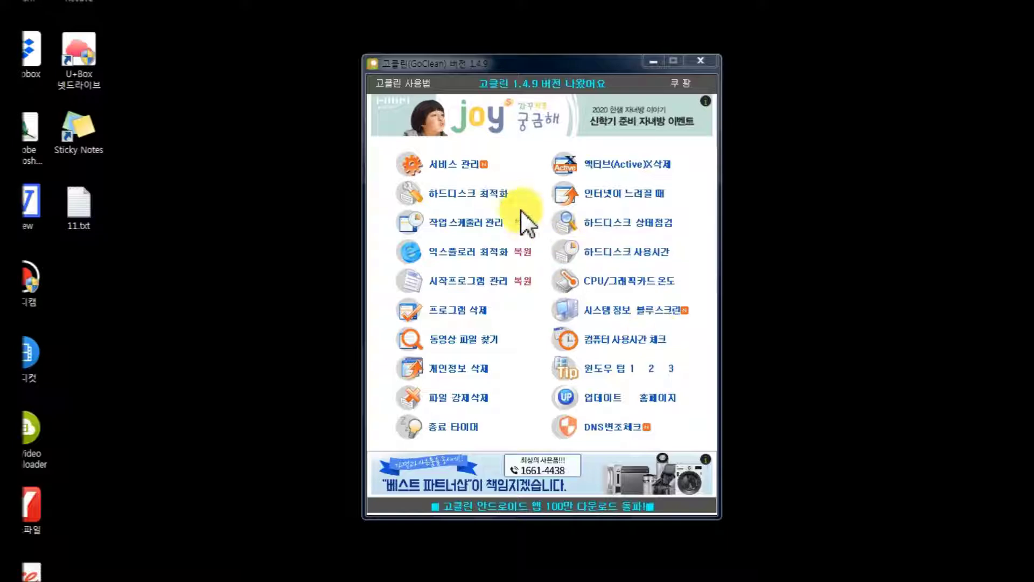
Mark the Google Chrome Elevation and Mozilla Maintenance services in GoClean's service management, and close it without stopping them
click(454, 164)
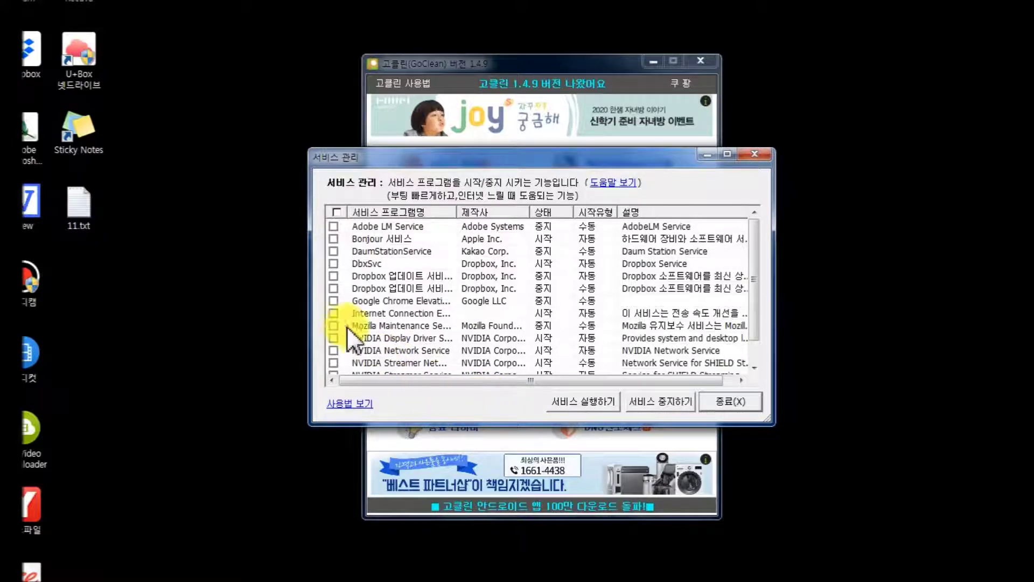
click(334, 301)
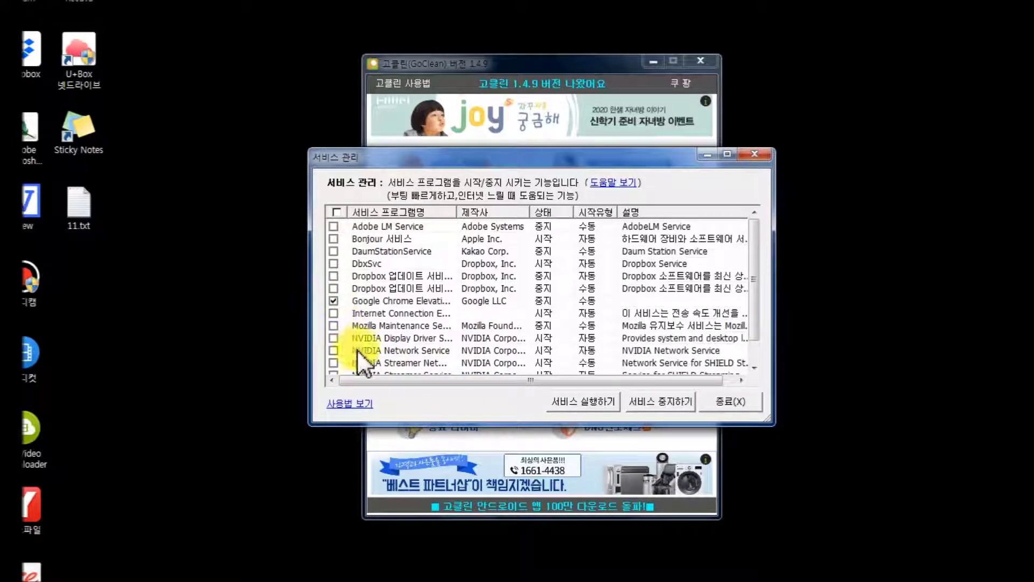
click(333, 325)
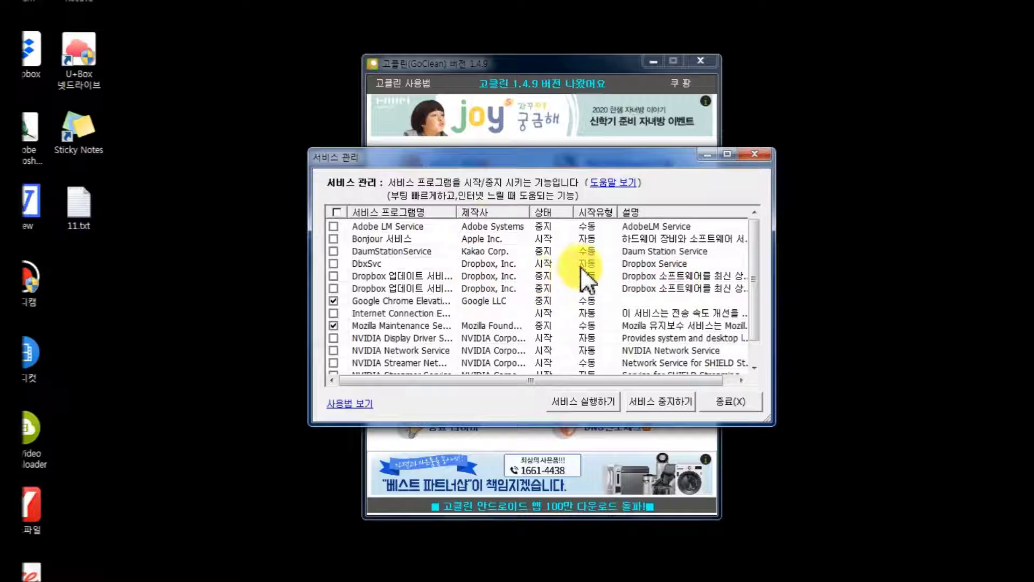
click(763, 154)
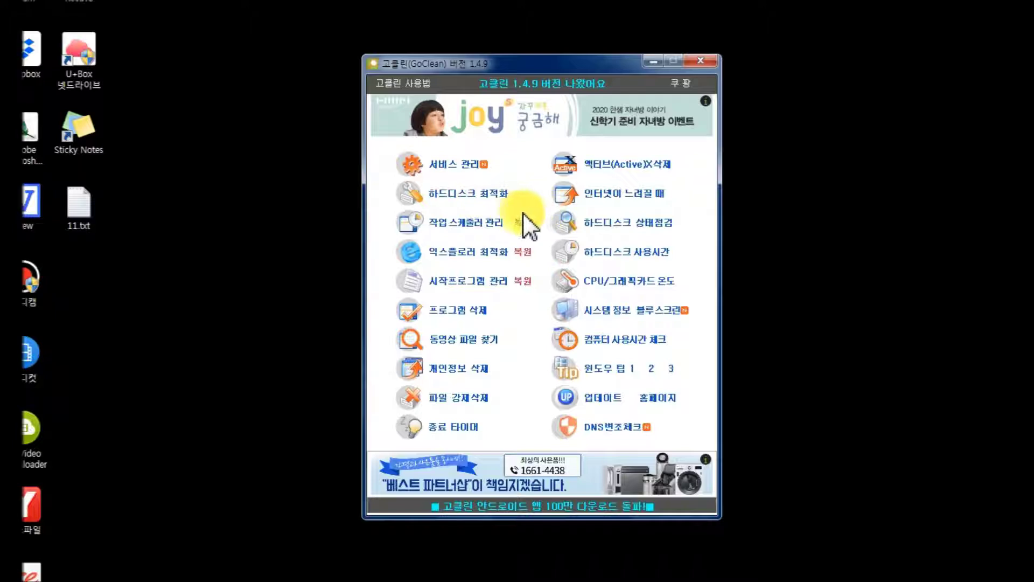
Run the hard disk optimization scan, delete all the unnecessary files it lists, and close the tool
click(497, 195)
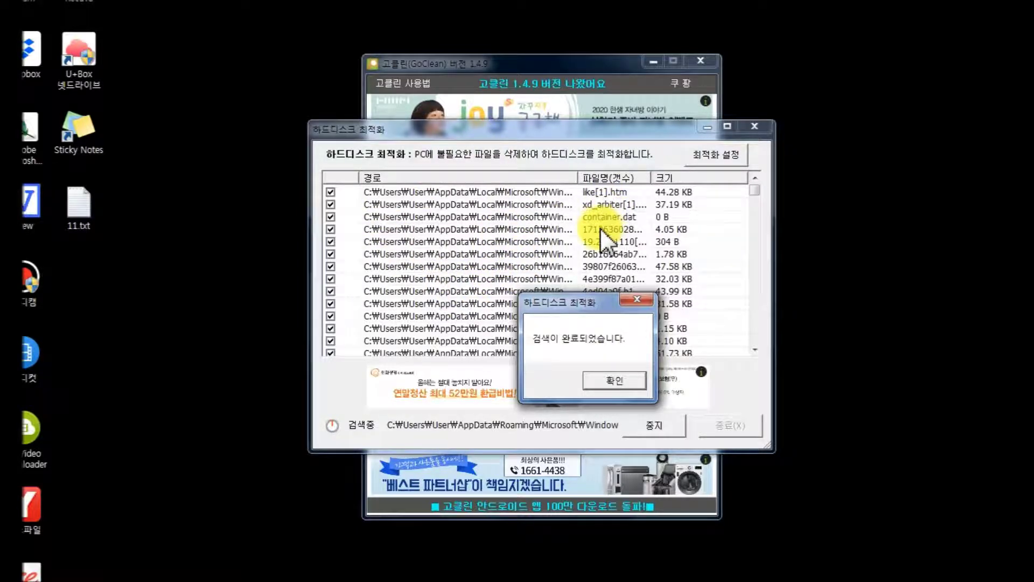
click(627, 381)
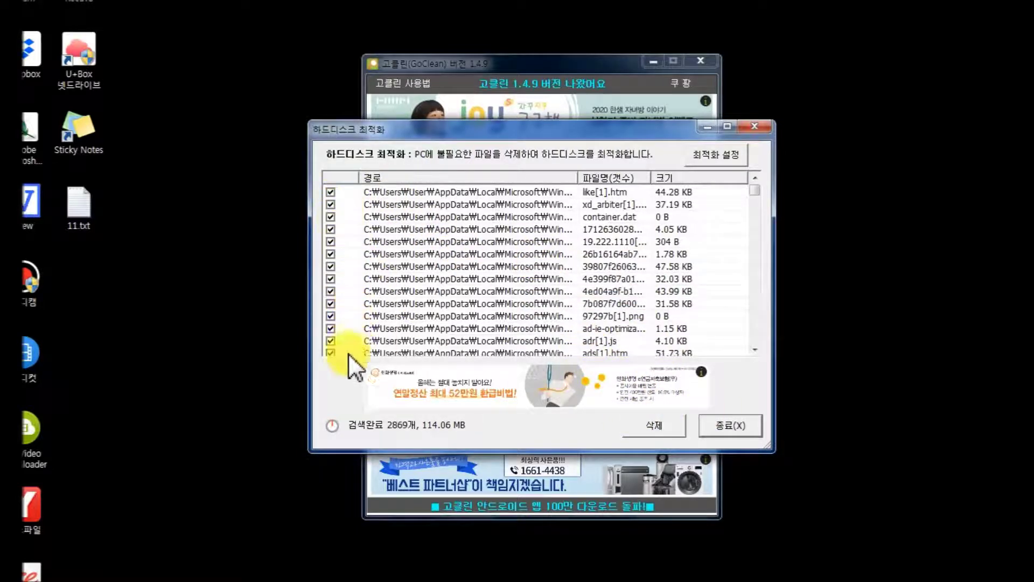
click(652, 427)
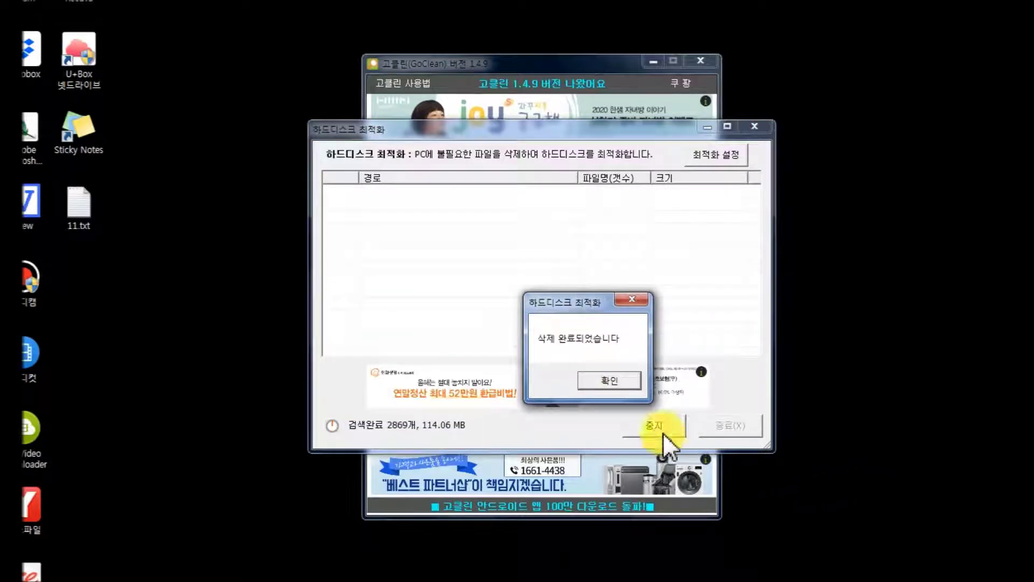
click(614, 380)
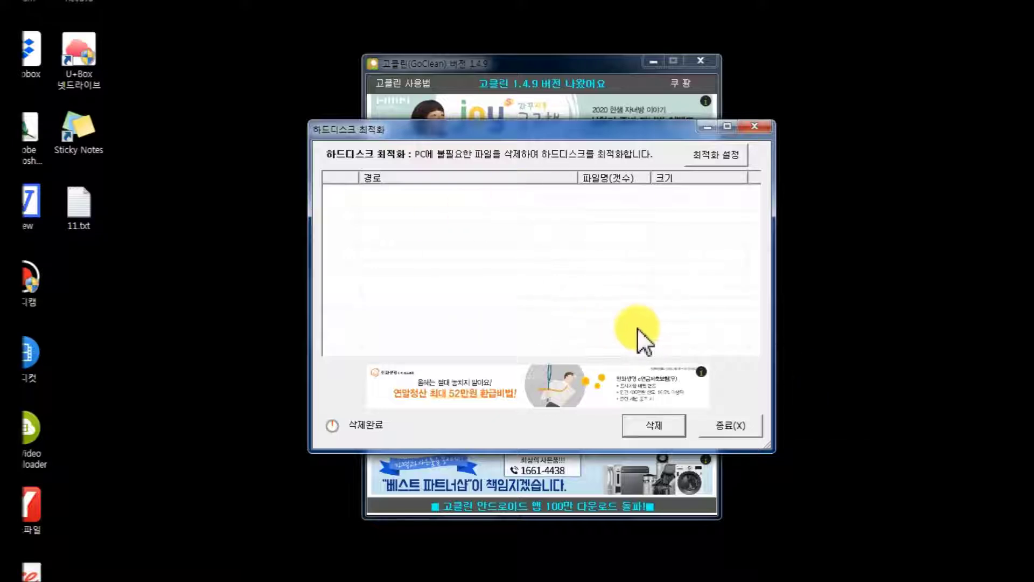
click(737, 425)
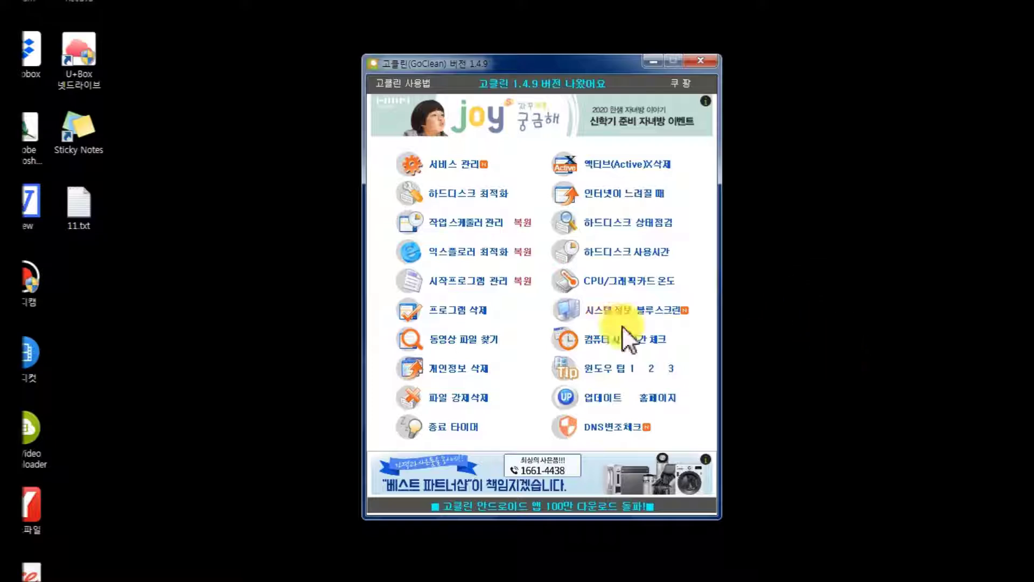
Remove all listed BHO and toolbar entries with the Explorer optimization, and close the tool
click(475, 255)
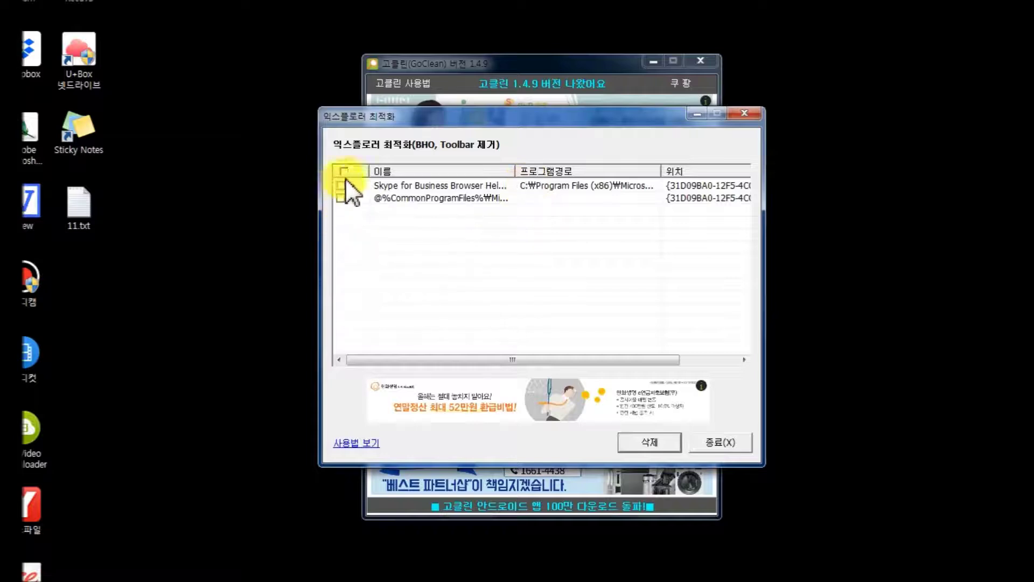
click(344, 171)
click(650, 441)
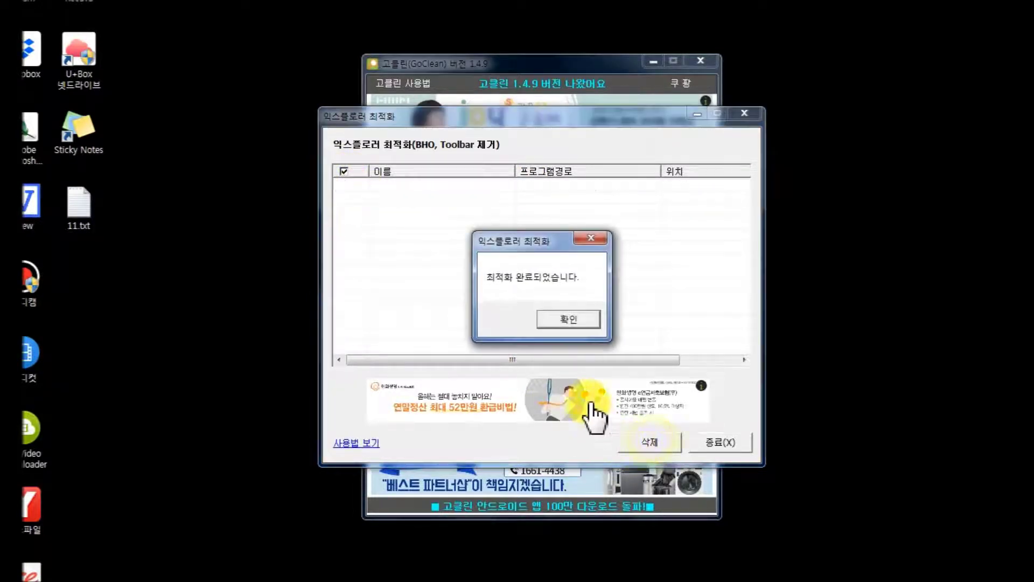
click(568, 320)
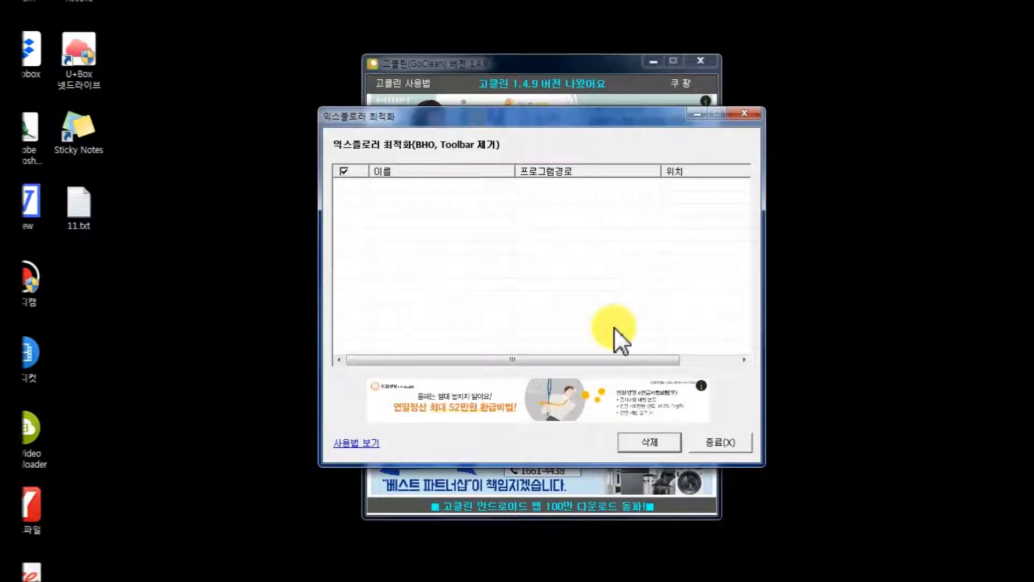
click(736, 444)
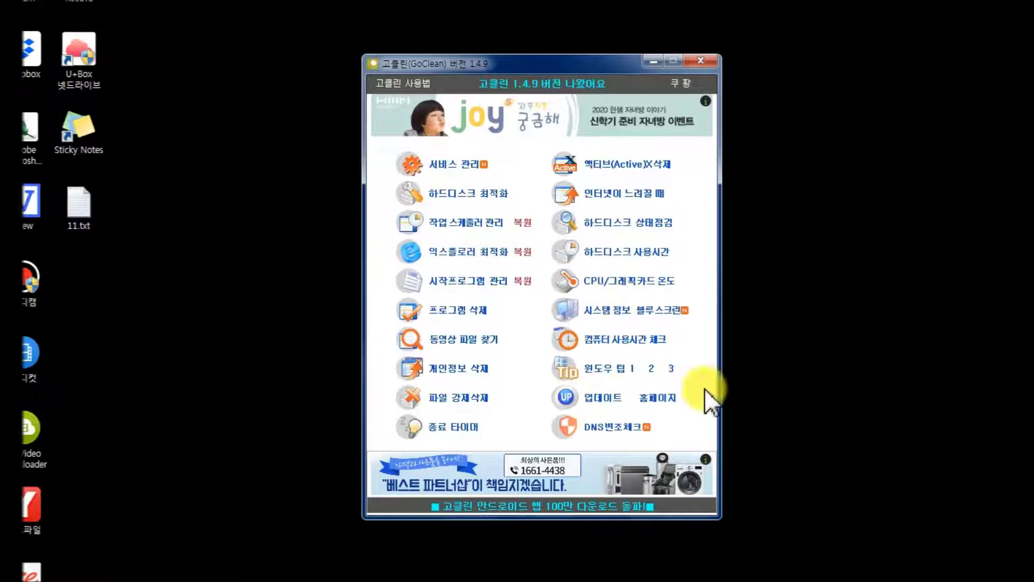
Review the full list of startup programs in startup program management without deleting any
click(472, 284)
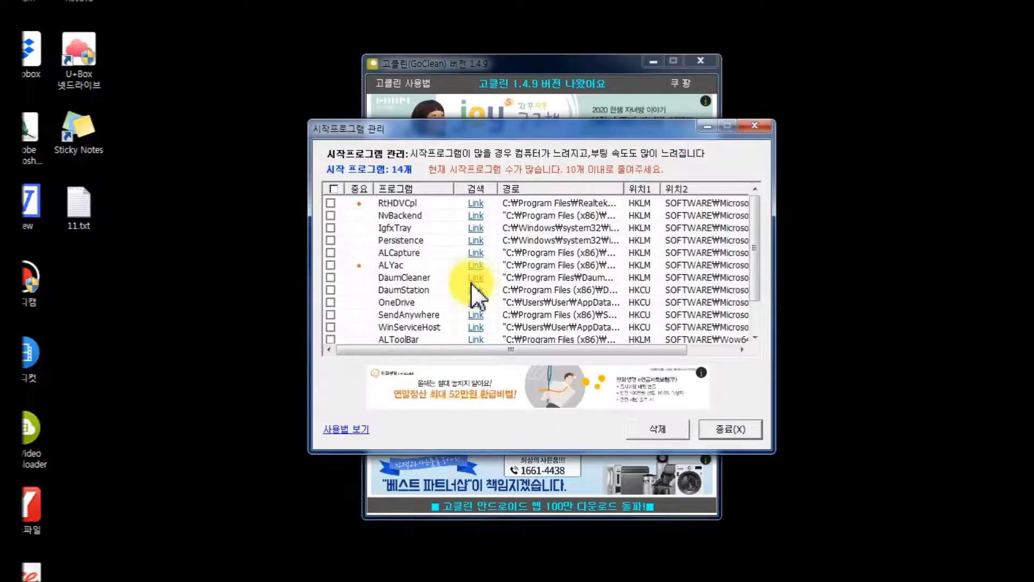
drag(753, 285, 754, 315)
click(744, 128)
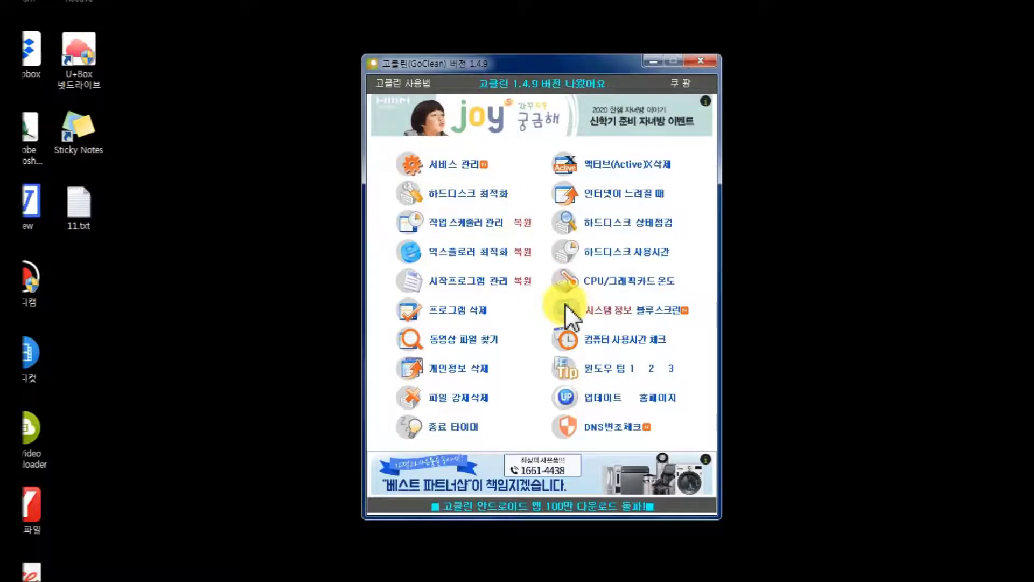
click(490, 281)
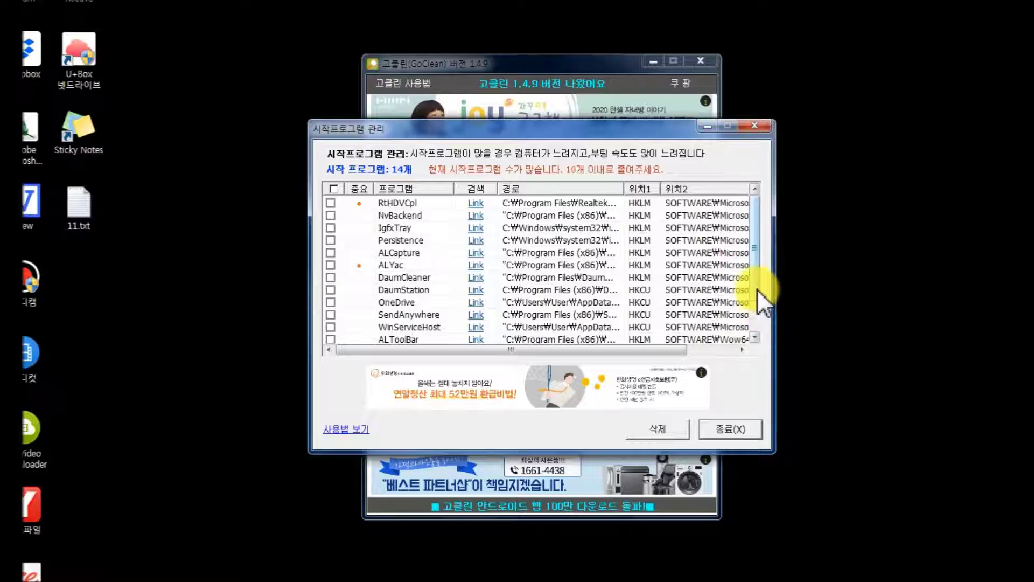
drag(756, 283, 753, 309)
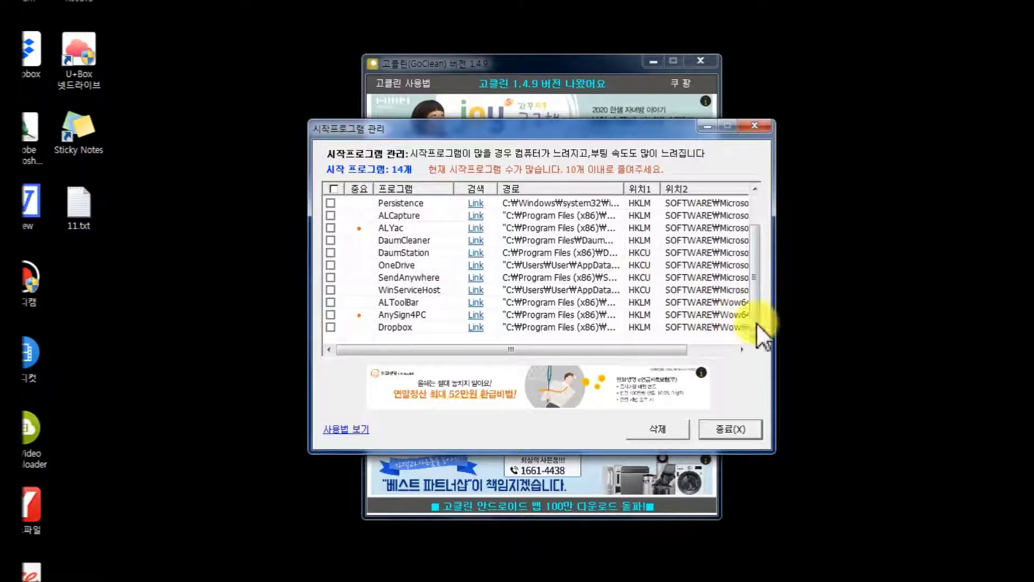
click(745, 431)
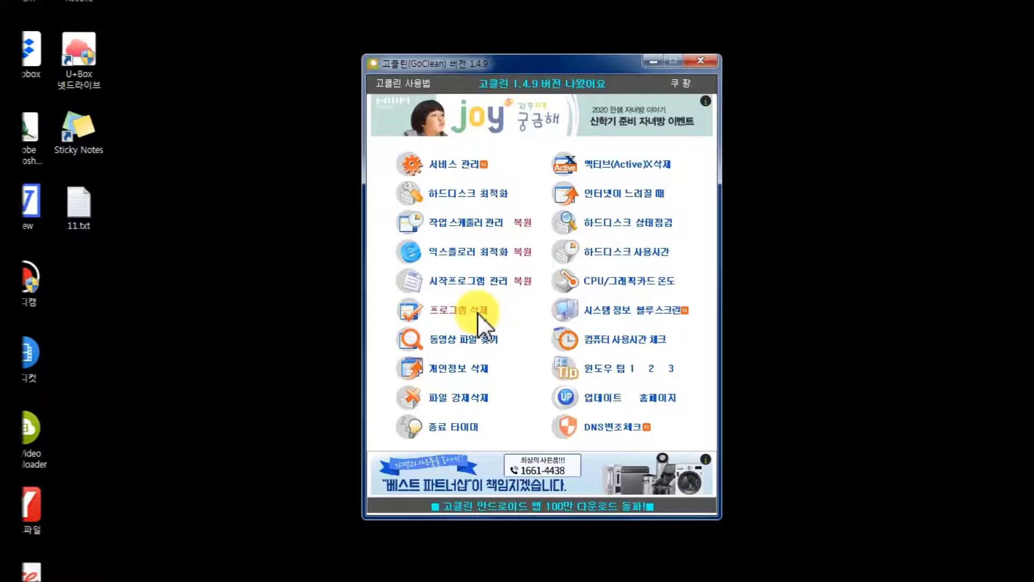
Look through the installed programs in the program removal list, sorted by date, without uninstalling any
click(451, 310)
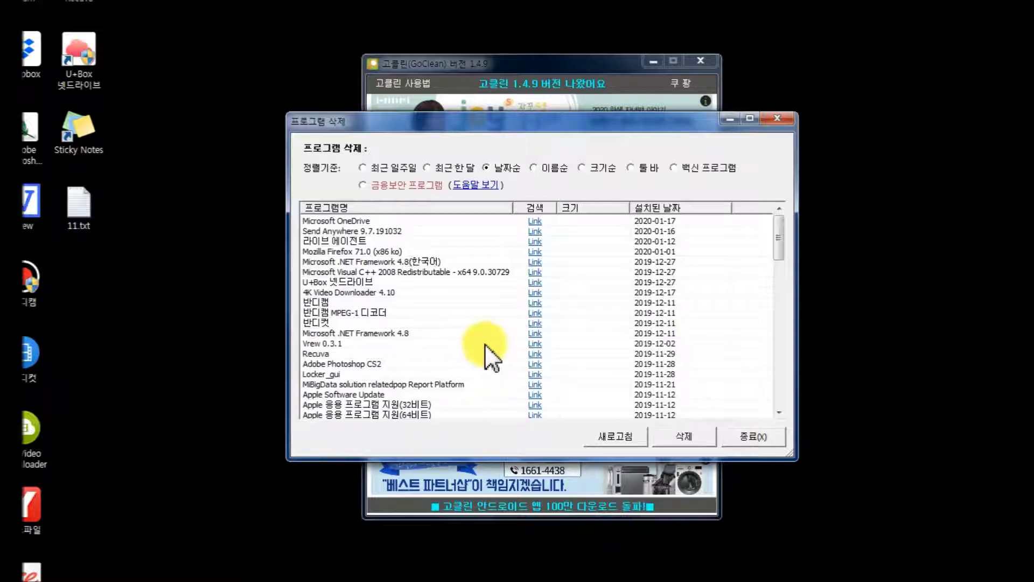
click(360, 241)
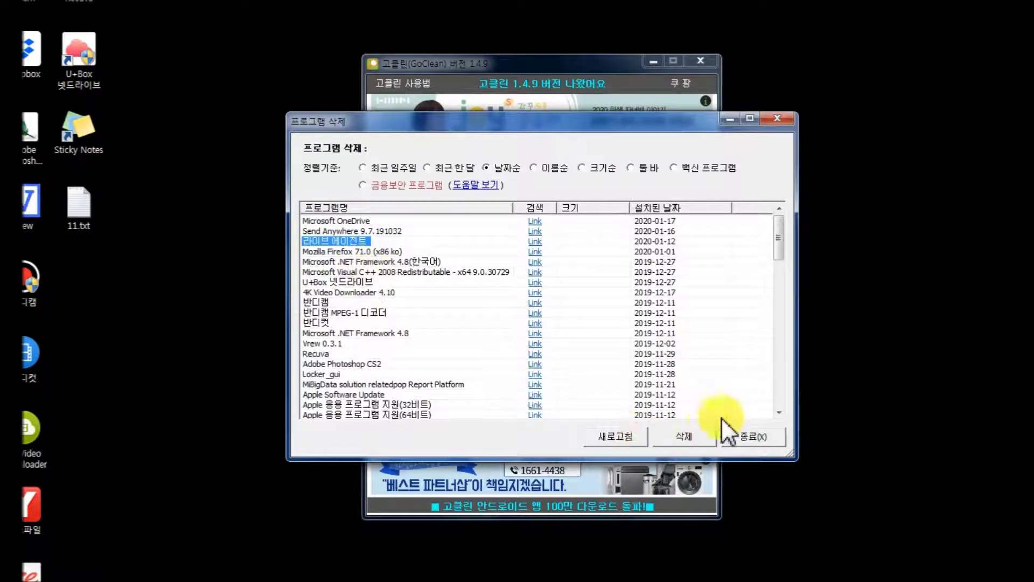
click(473, 324)
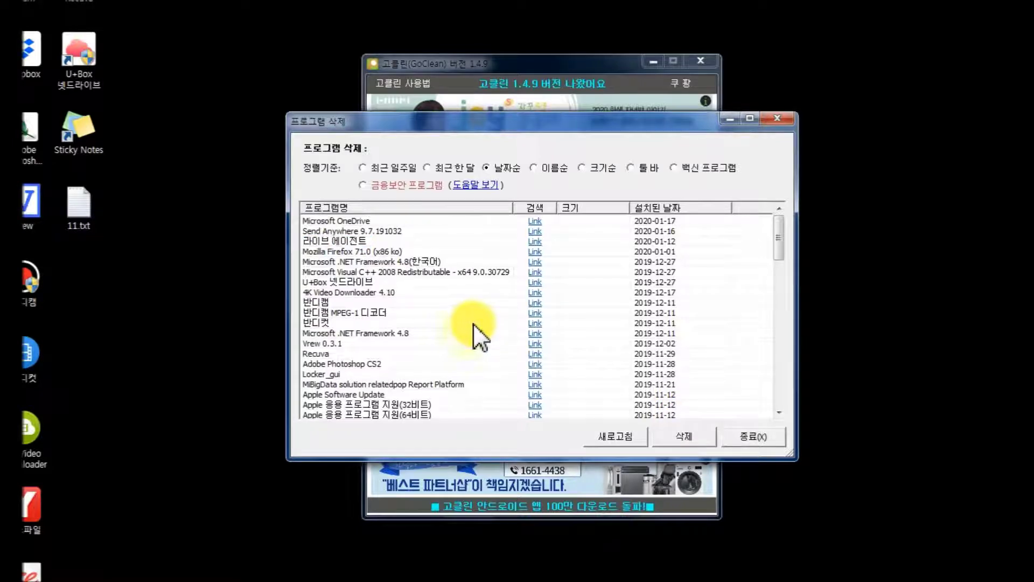
scroll(474, 322, down, 1)
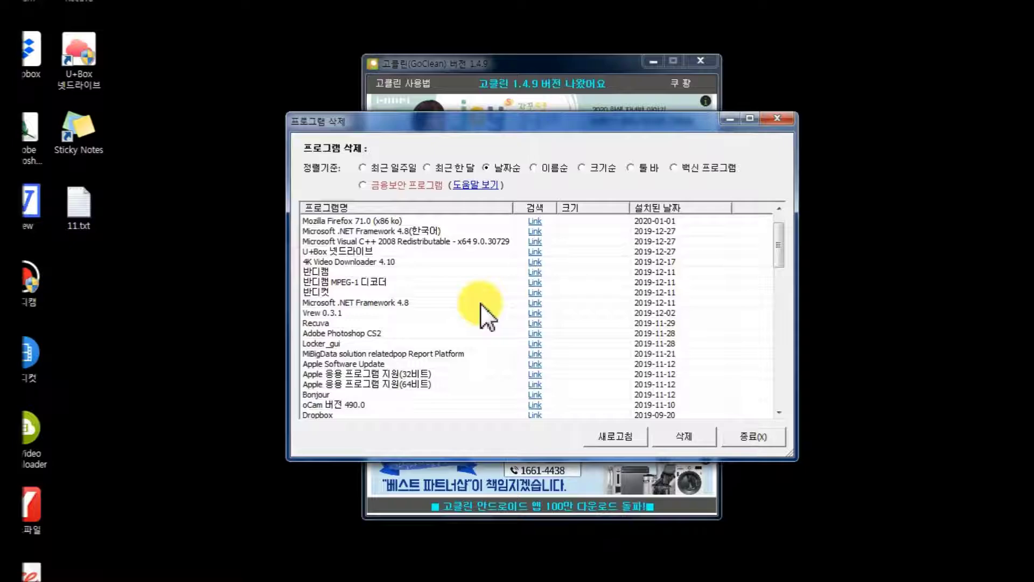
click(766, 441)
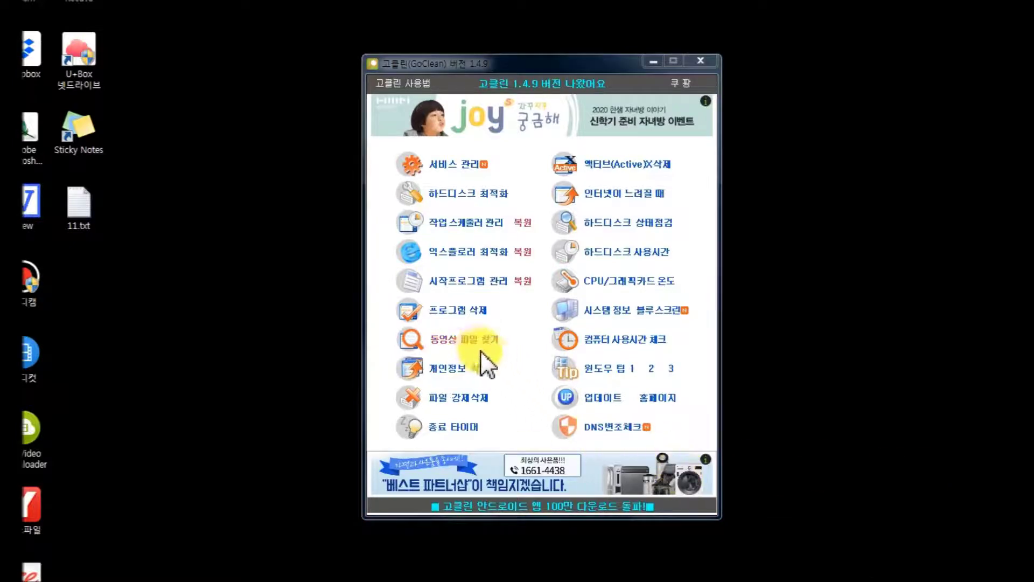
Search only drive D for Excel files with the file finder, stop the search partway, and close the finder
click(477, 341)
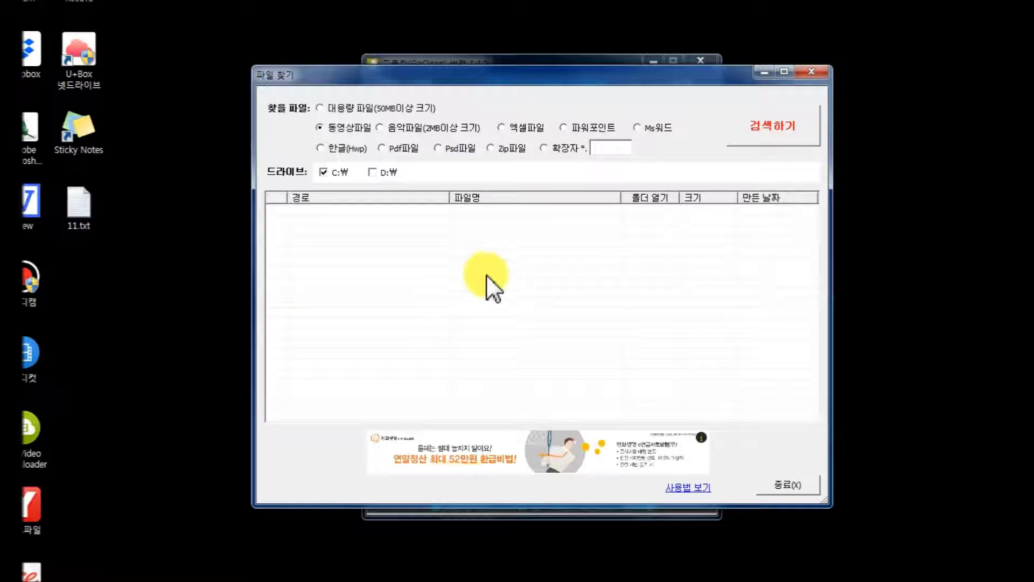
click(376, 173)
click(329, 173)
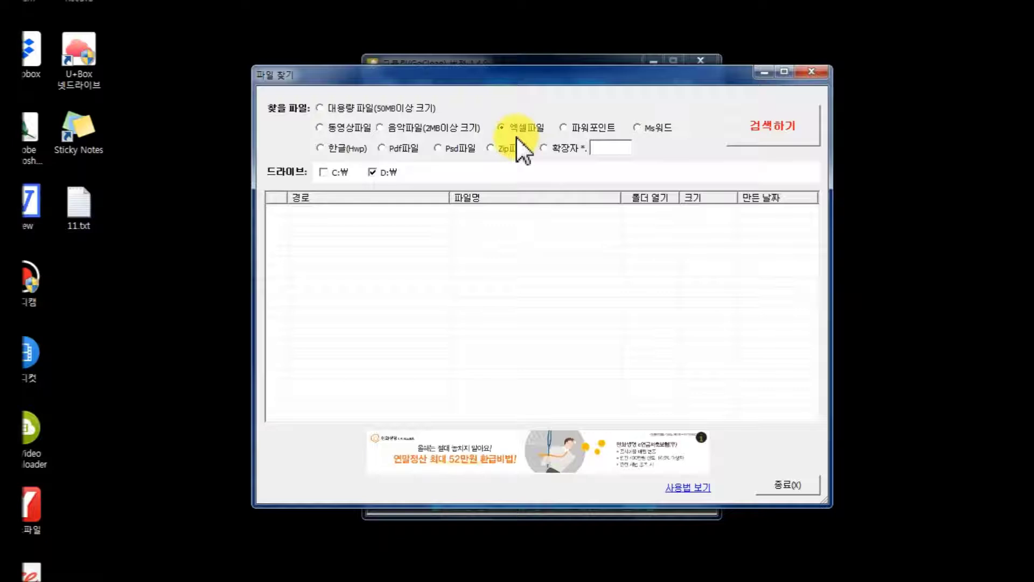
click(785, 125)
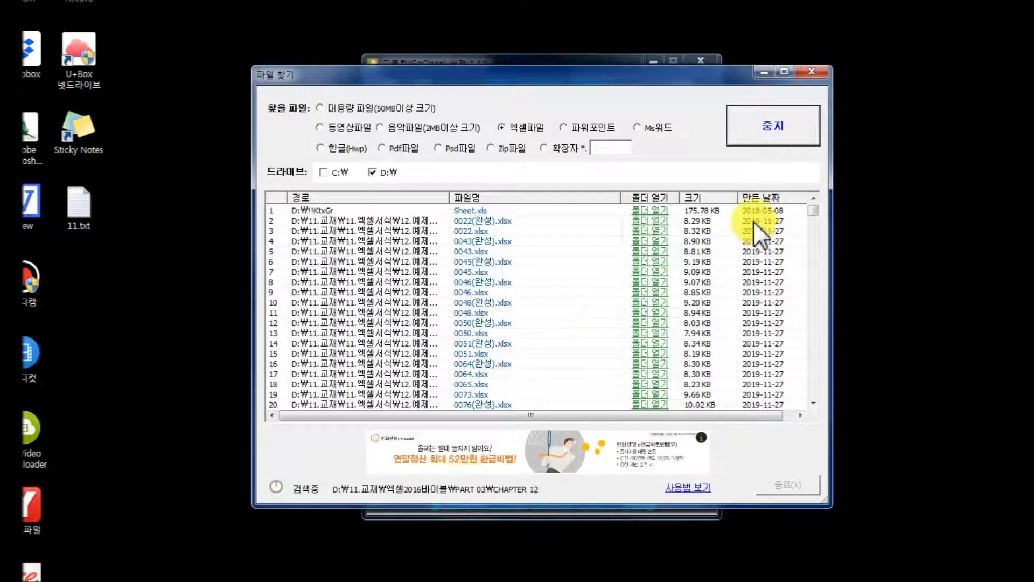
click(784, 127)
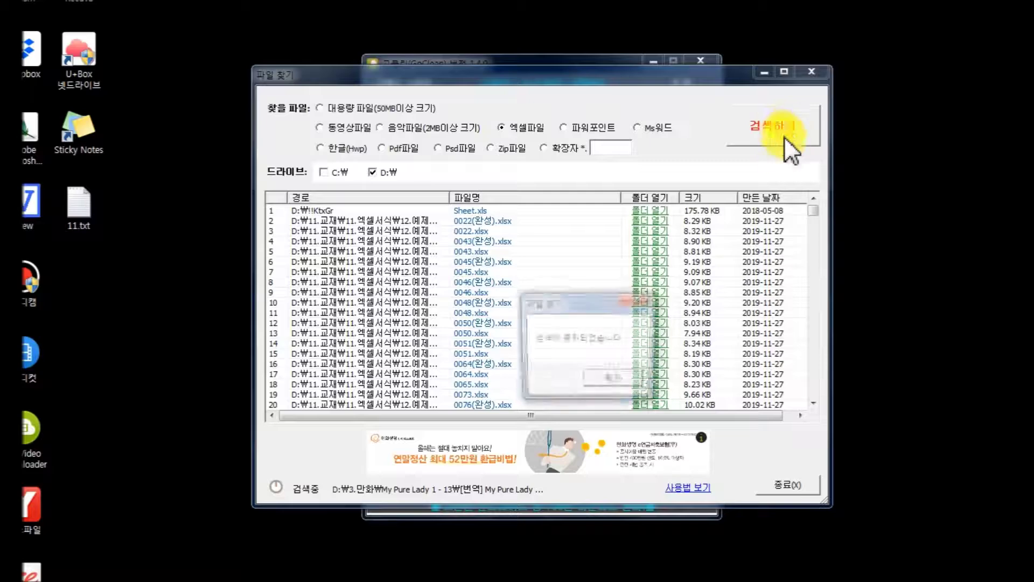
click(606, 379)
click(786, 485)
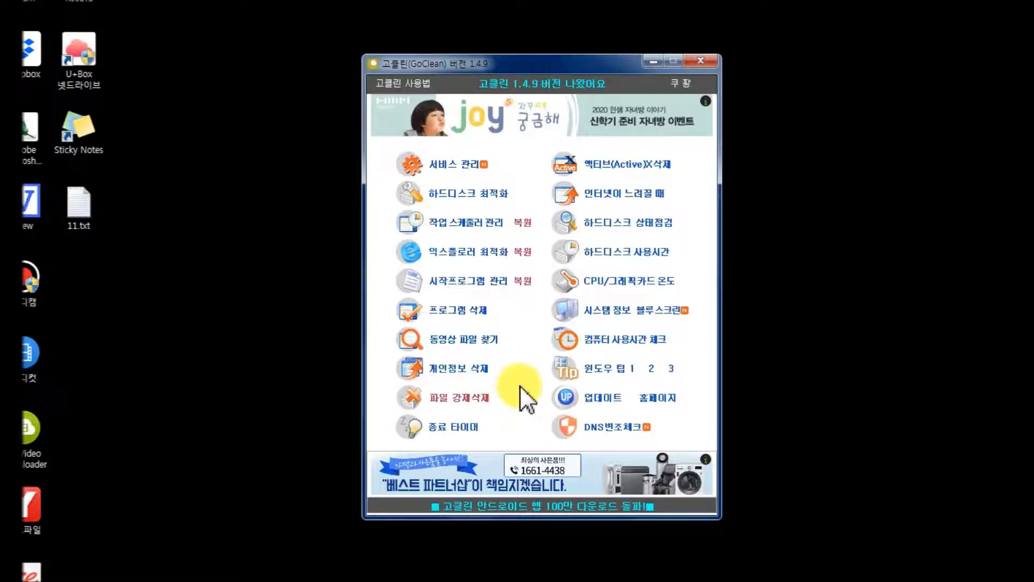
Set the shutdown timer to 2 hours from now (2시간후) with the memo "bye" as the message to display
click(465, 429)
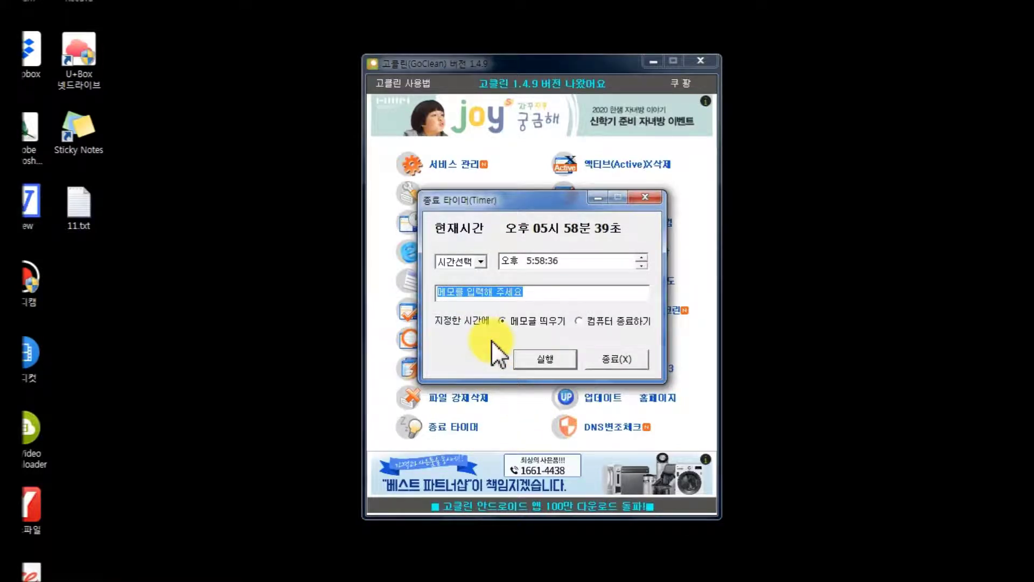
click(480, 263)
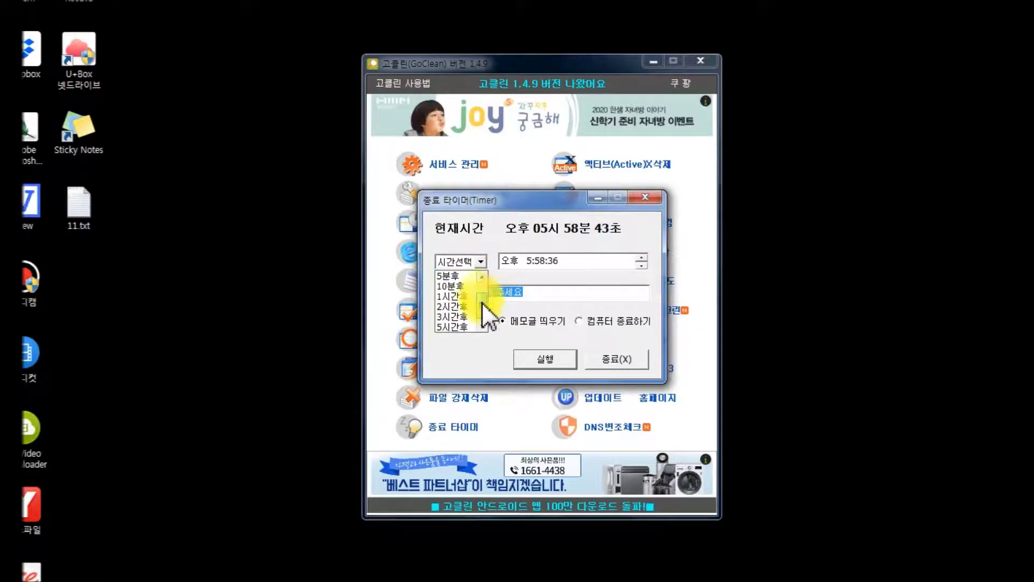
click(460, 307)
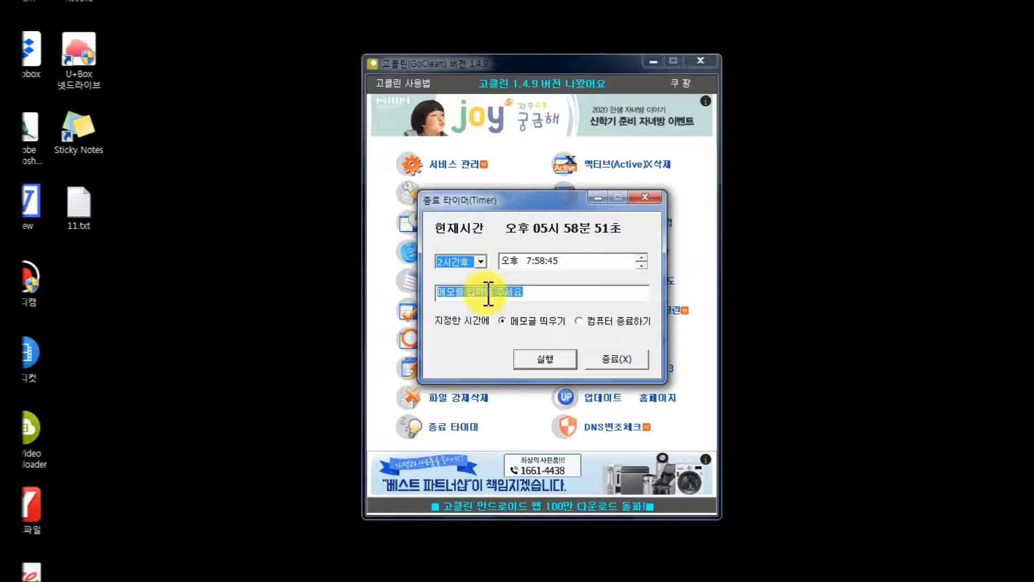
click(544, 292)
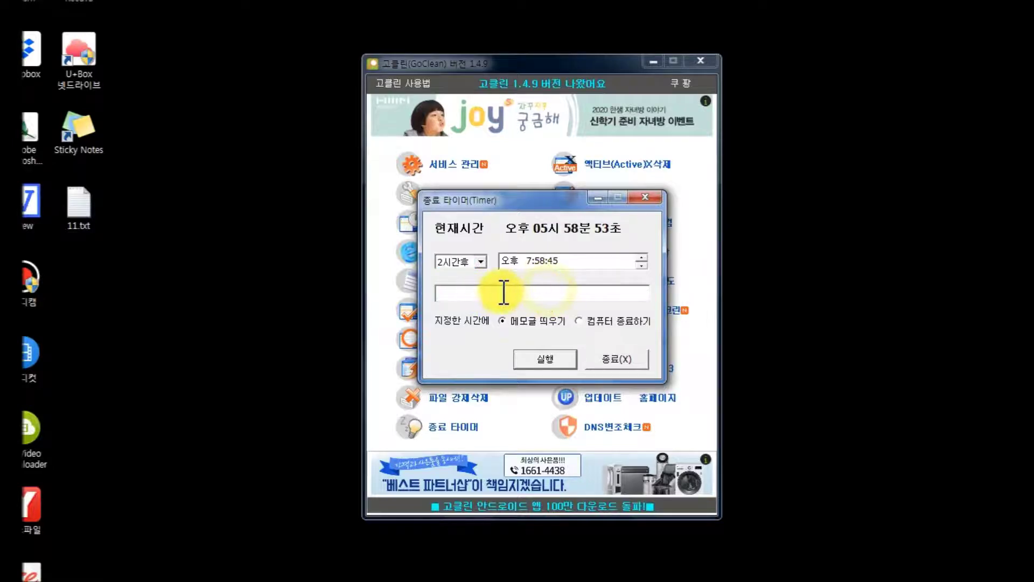
text(ㅁ)
key(BackSpace)
text(ㅂye)
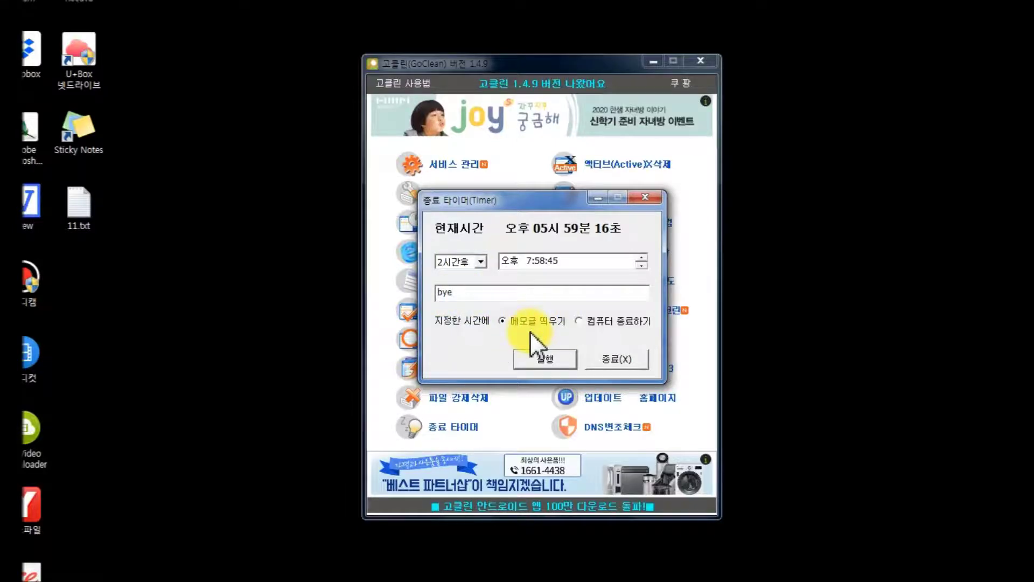
Switch the timer to shutting down the computer after 3 hours (3시간후), and close it without starting it
click(609, 321)
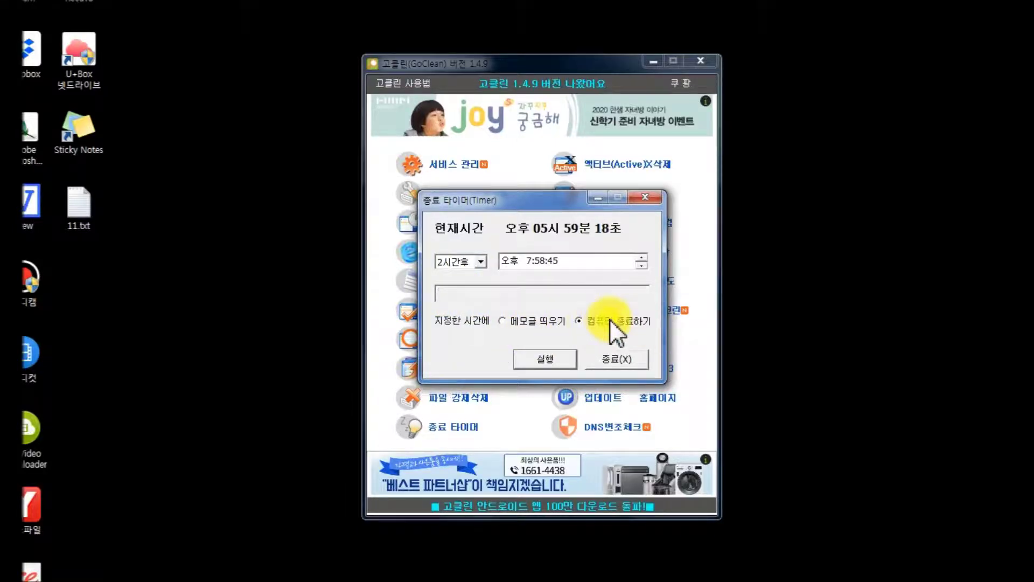
click(474, 262)
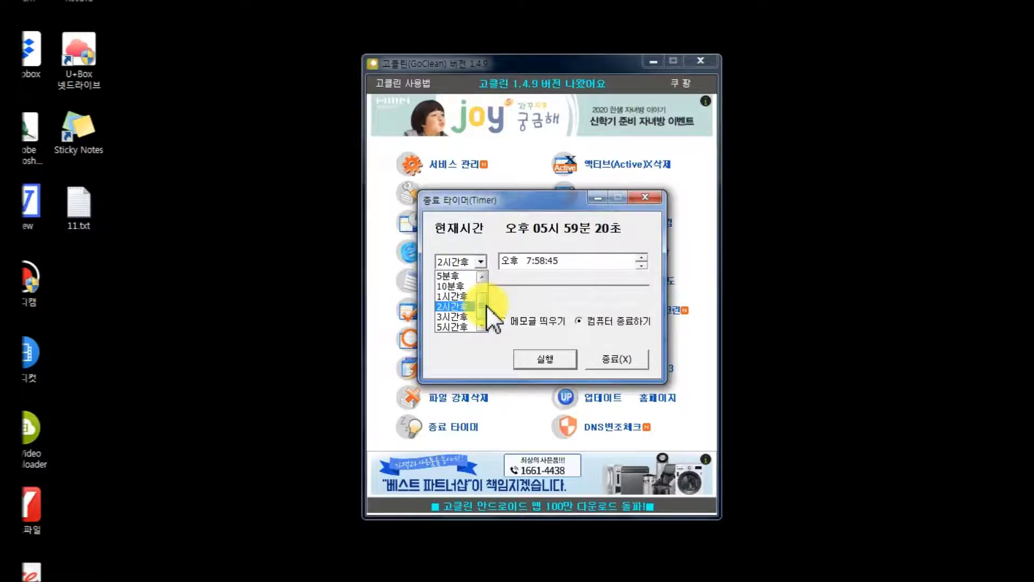
click(472, 316)
click(555, 262)
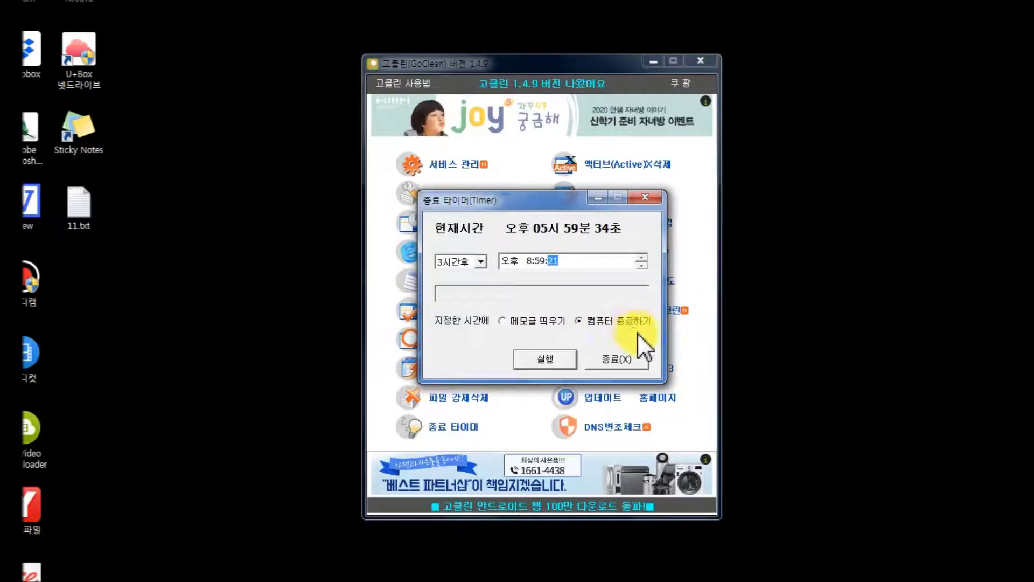
click(649, 196)
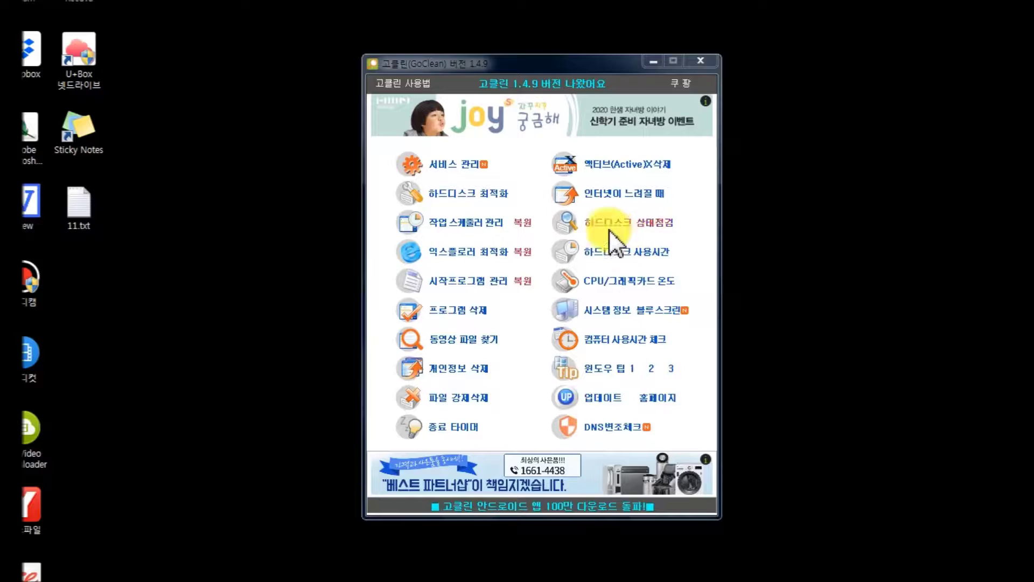
Review the Windows process reset tool for slow internet (인터넷이 느려질 때) and close it without running the reset
click(644, 203)
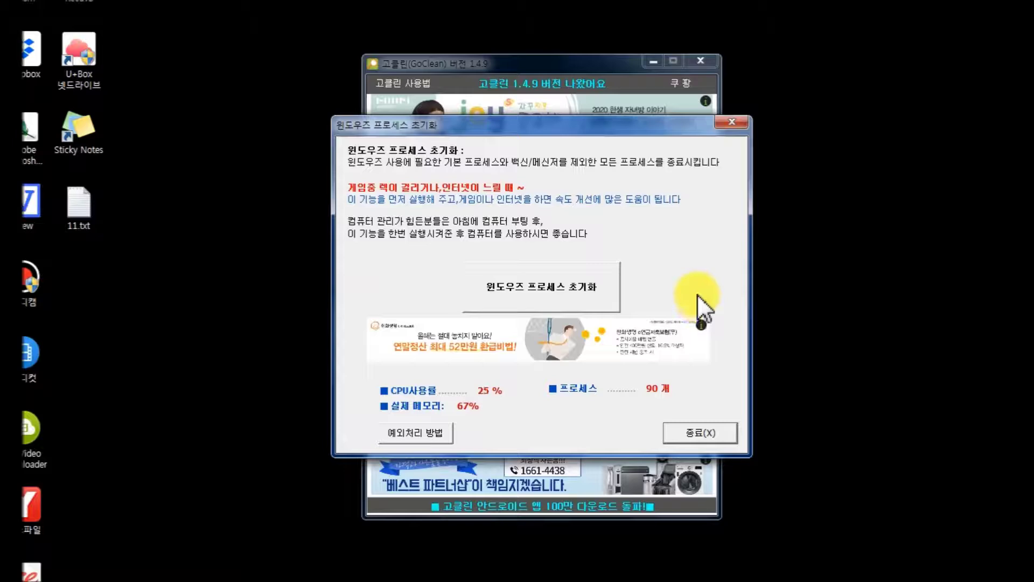
click(733, 122)
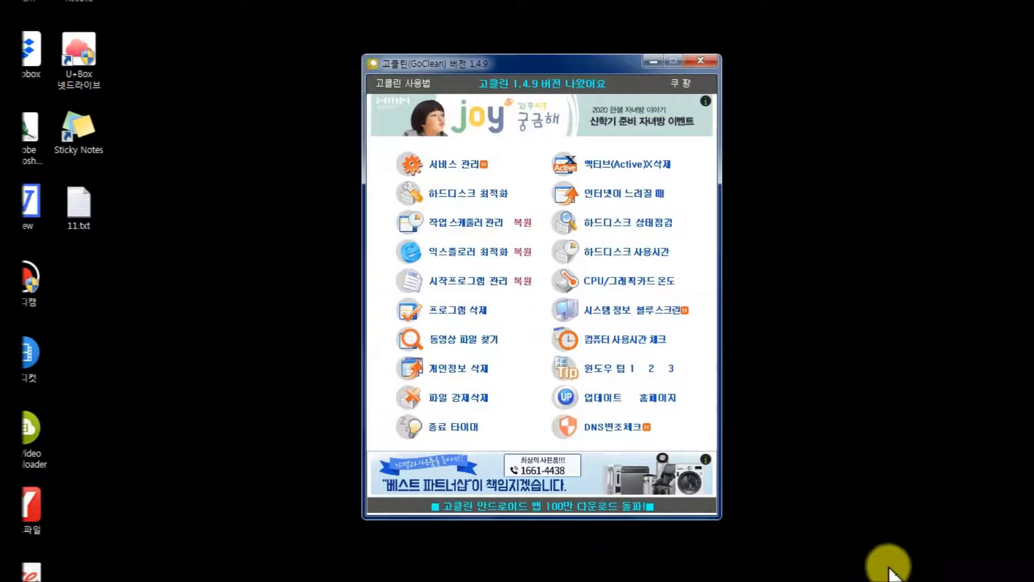
click(866, 581)
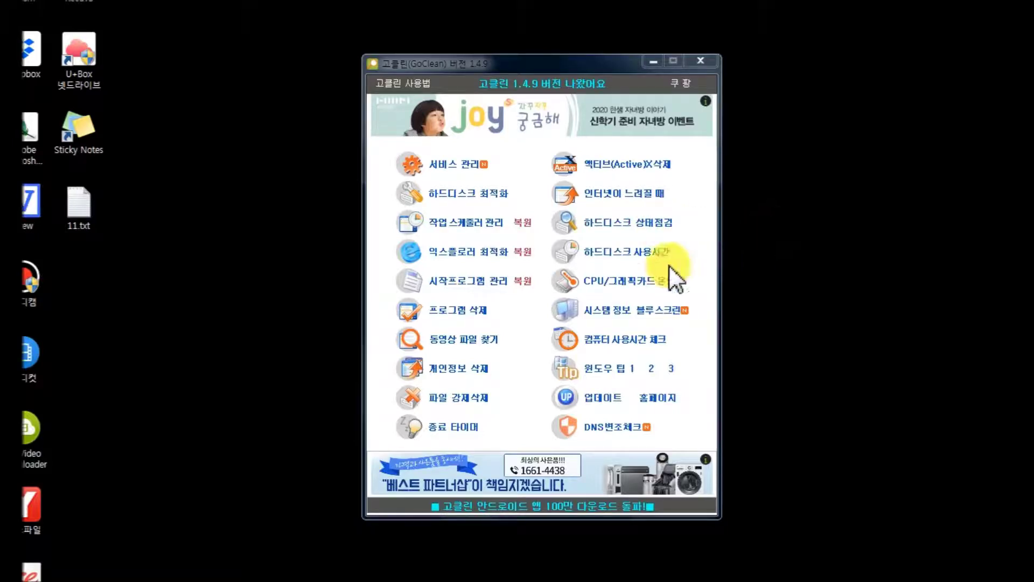
Examine all S.M.A.R.T. attributes of the 500GB hard disk and the list of available drives, and close the disk status check
click(635, 223)
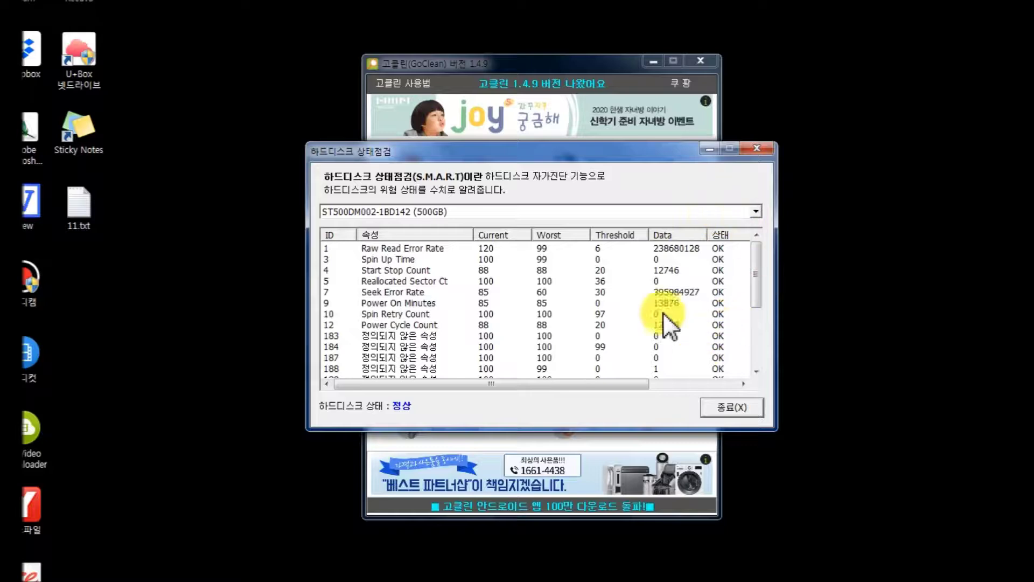
drag(755, 285, 768, 351)
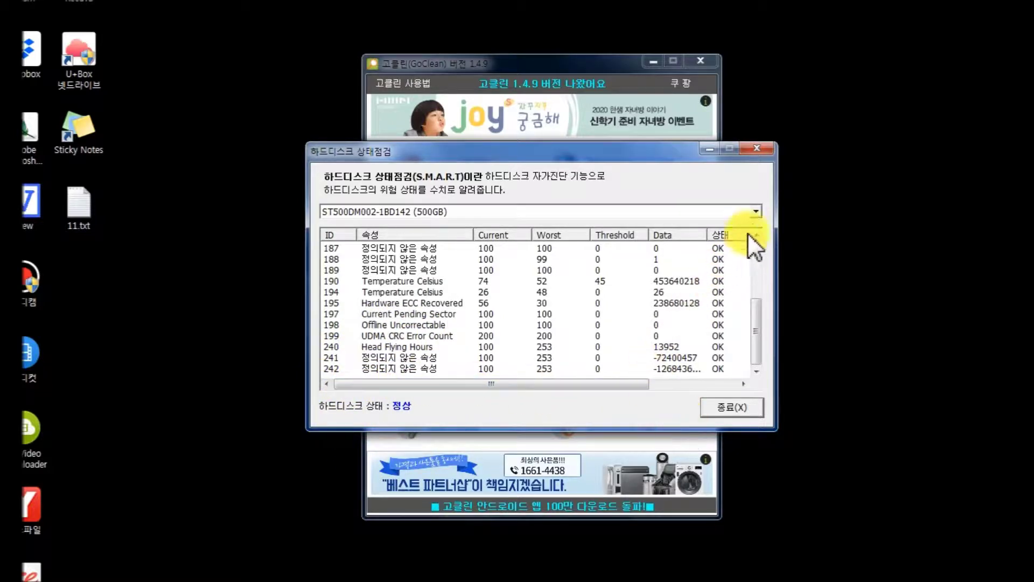
click(756, 211)
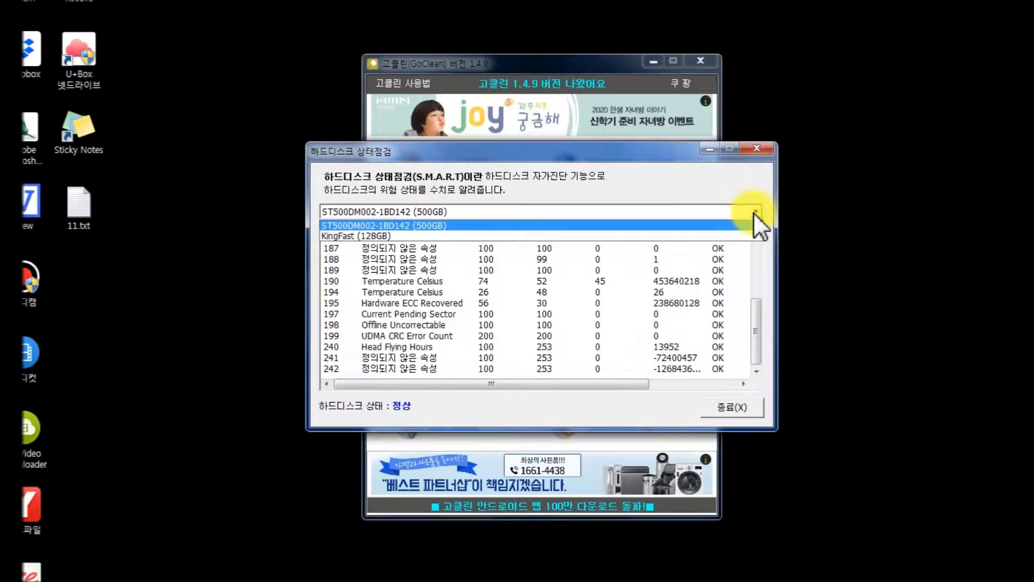
click(754, 211)
click(733, 407)
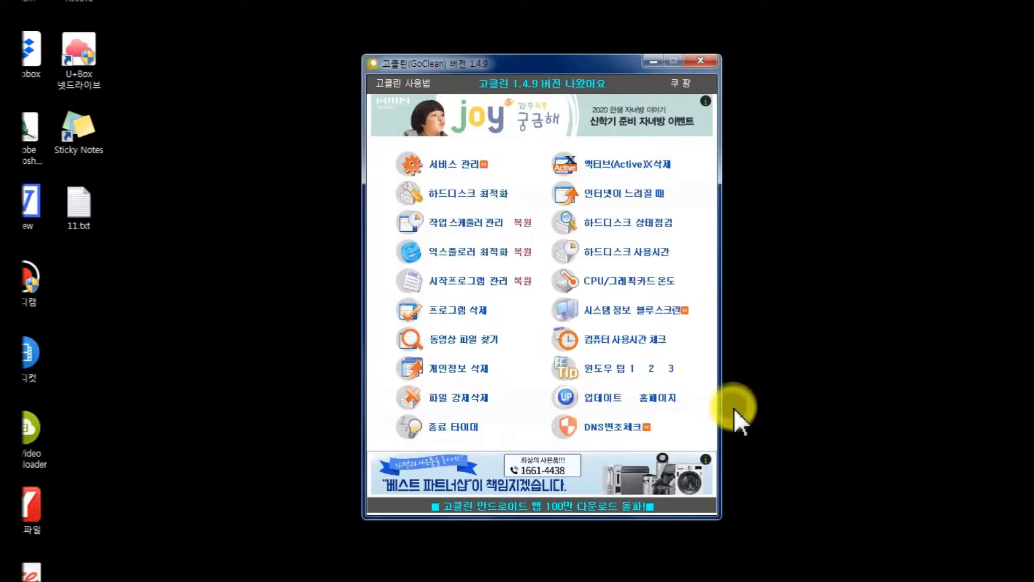
Check the hard disk's temperature and usage time, and the CPU and graphics card temperatures, closing each tool after viewing
click(651, 253)
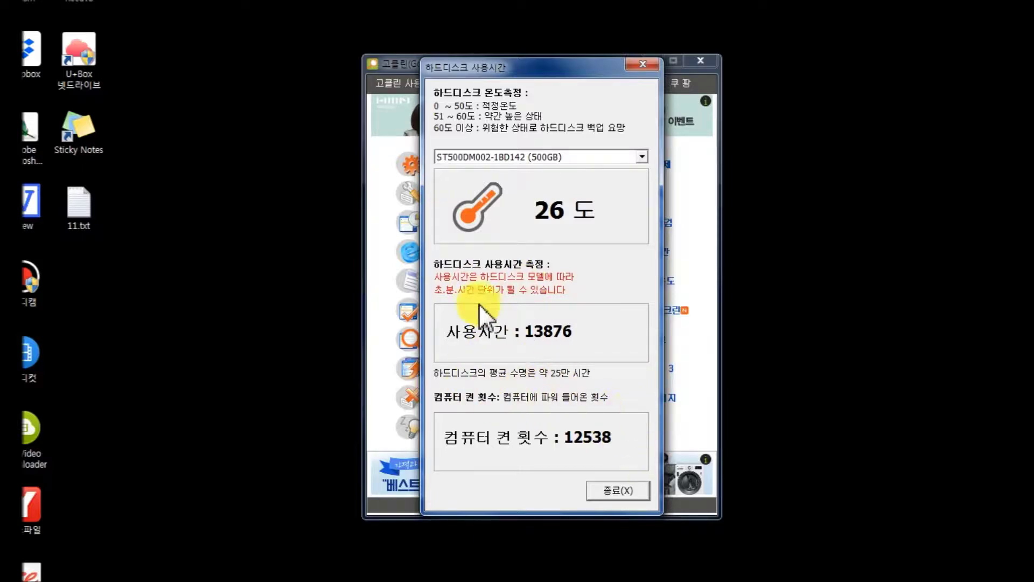
click(619, 490)
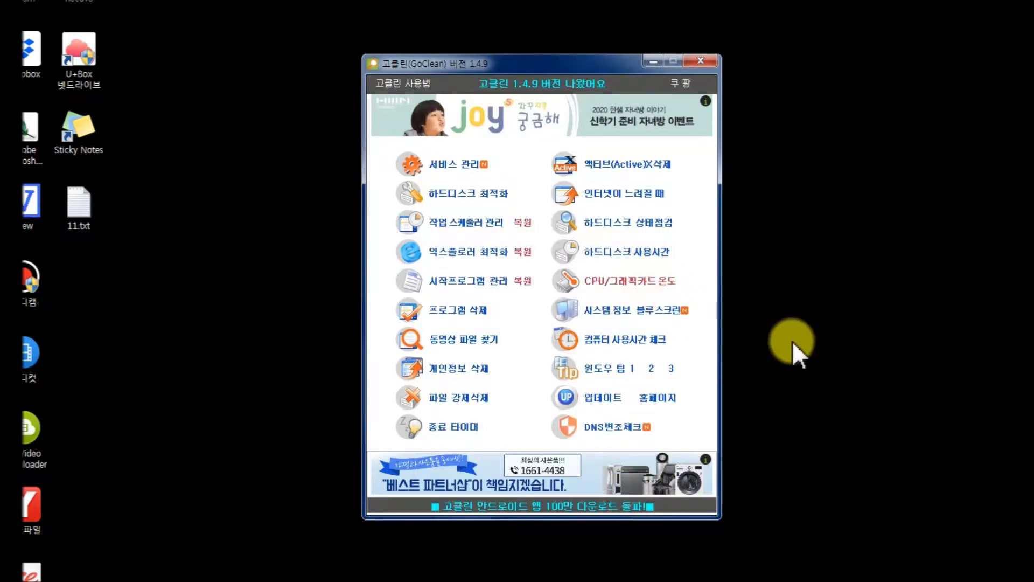
click(642, 281)
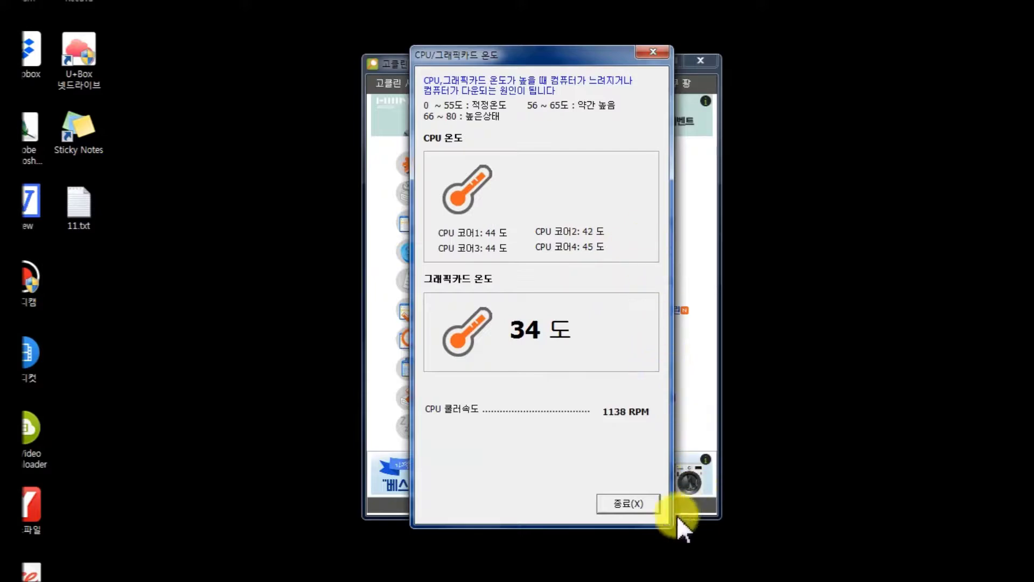
click(648, 506)
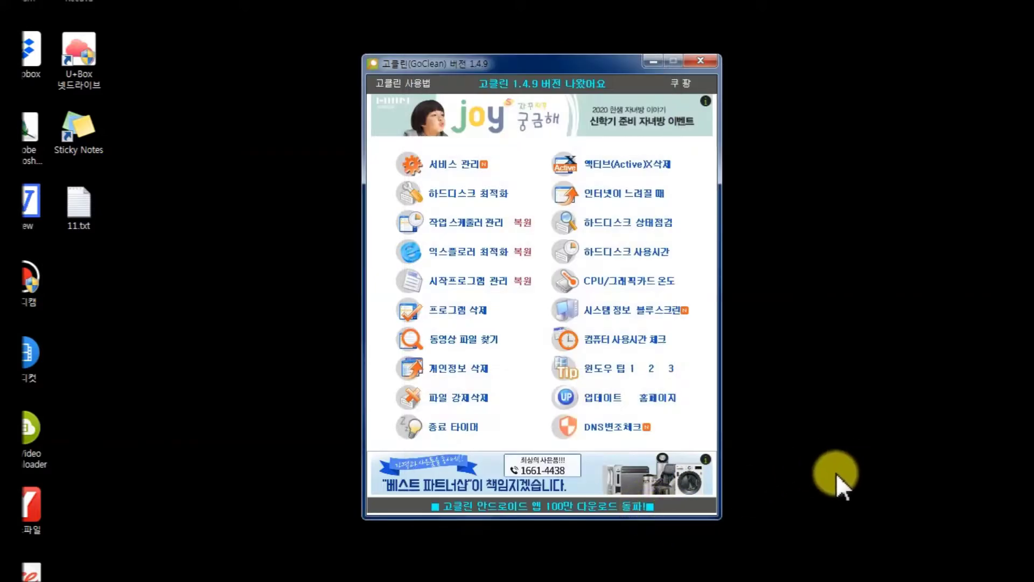
click(884, 556)
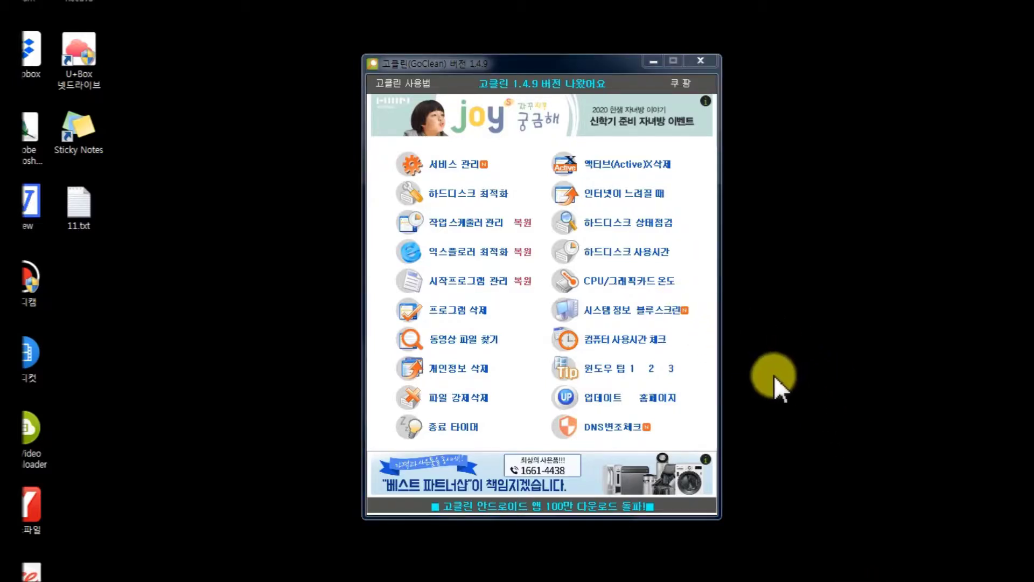
Review the computer's power-on and power-off times in the usage time check (컴퓨터 사용시간 체크) and close it
click(622, 345)
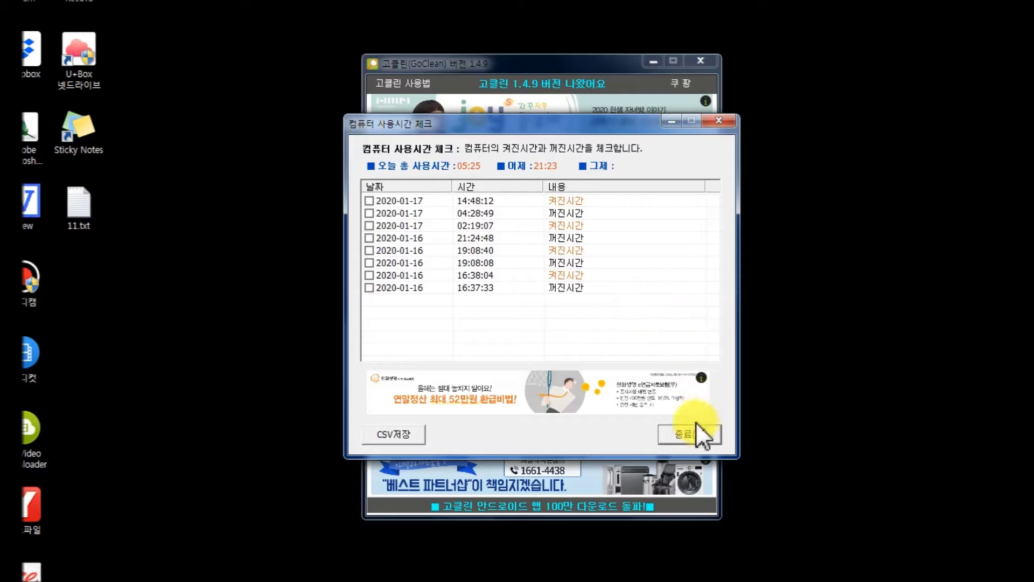
click(689, 436)
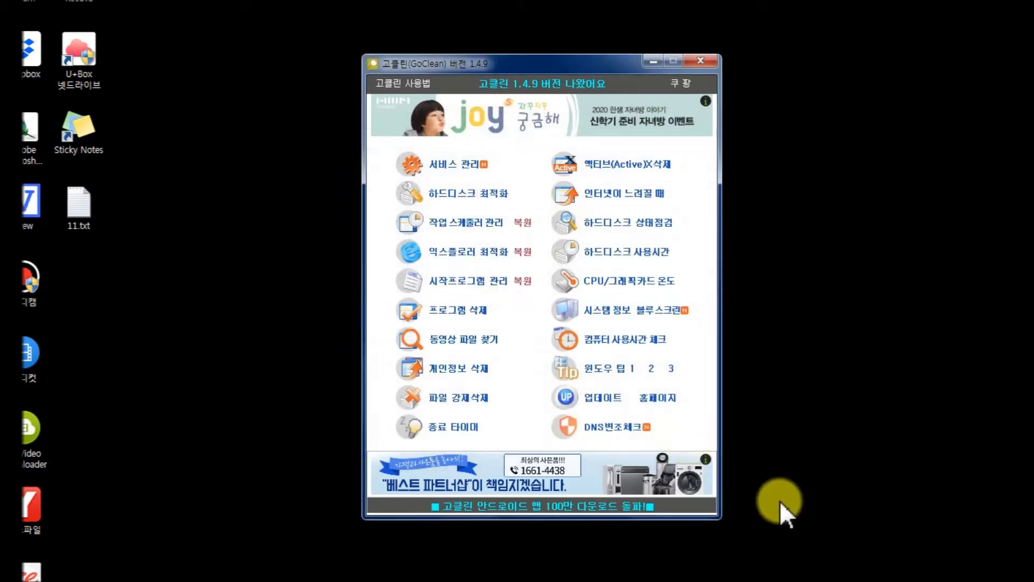